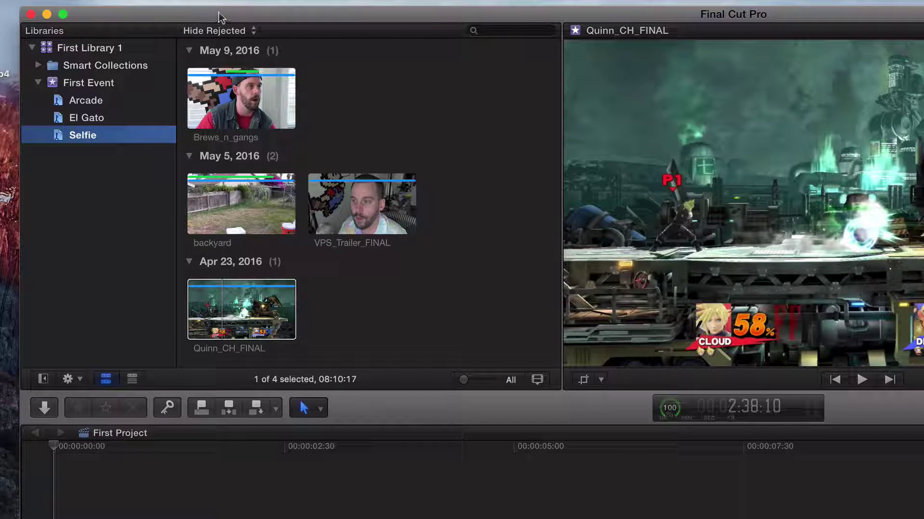
Delete the Selfie keyword from both of its clips in the Keyword Editor
{"action": "left_click", "coordinate": [166, 407]}
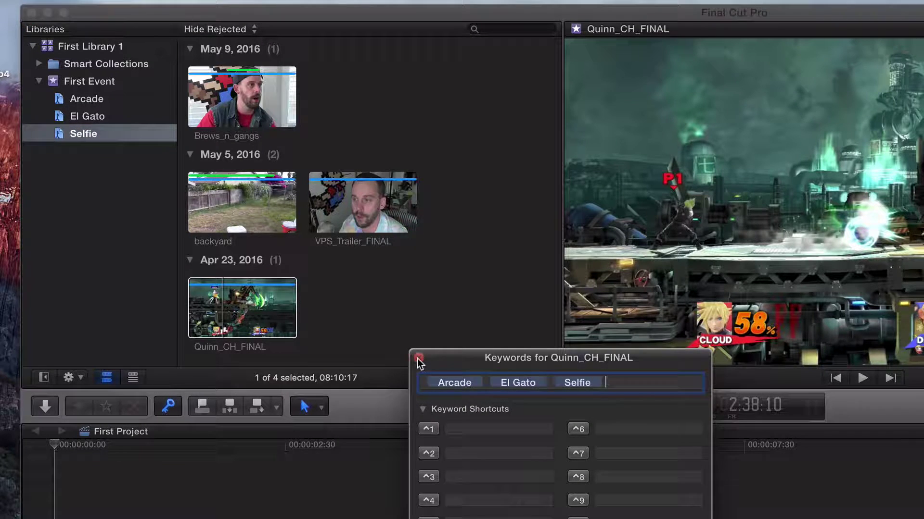
{"action": "left_click", "coordinate": [418, 358]}
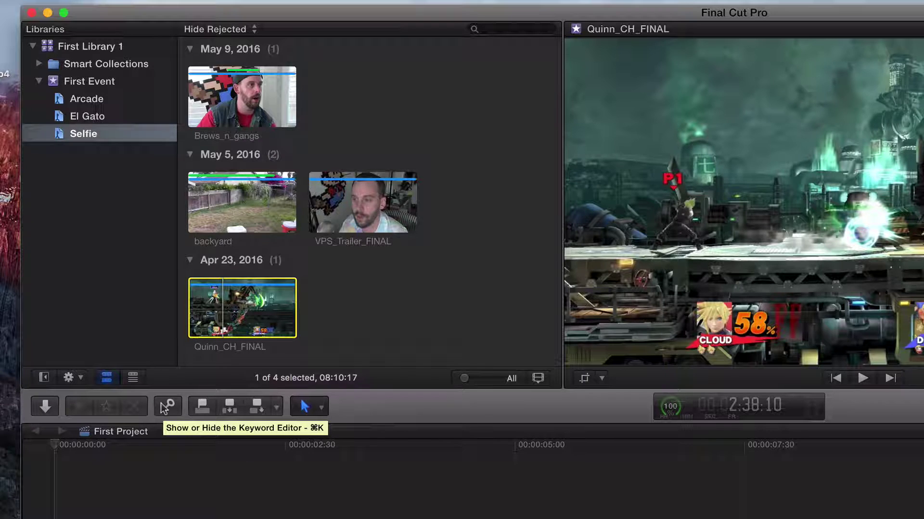
{"action": "left_click", "coordinate": [137, 339]}
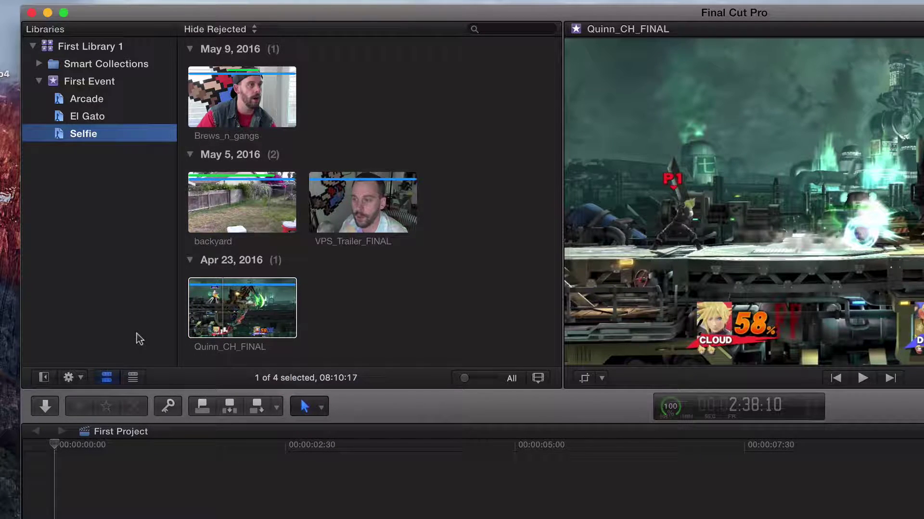
{"action": "key", "text": "super+k"}
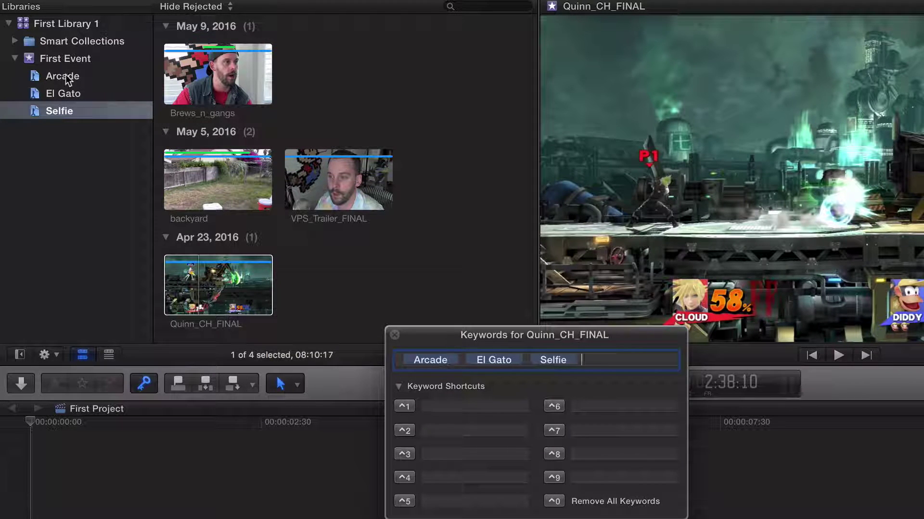
{"action": "left_click_drag", "start_coordinate": [429, 329], "coordinate": [429, 316]}
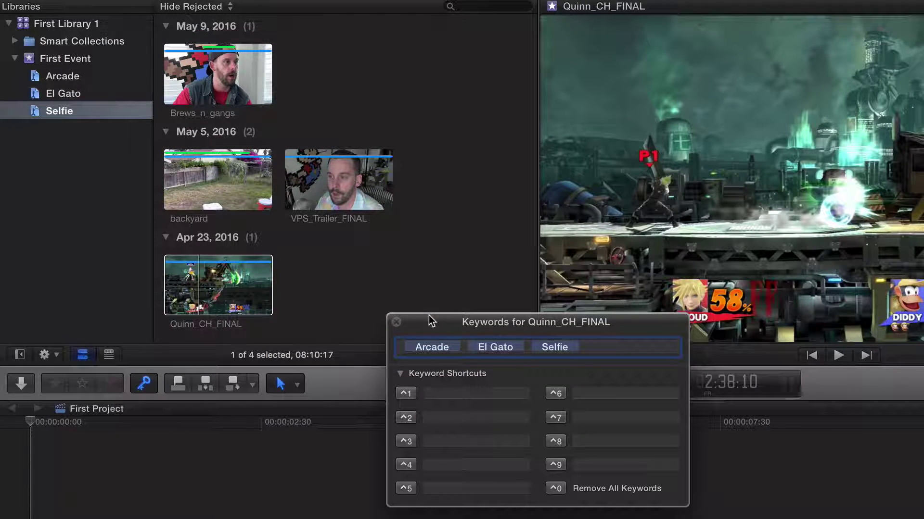
{"action": "key", "text": "BackSpace"}
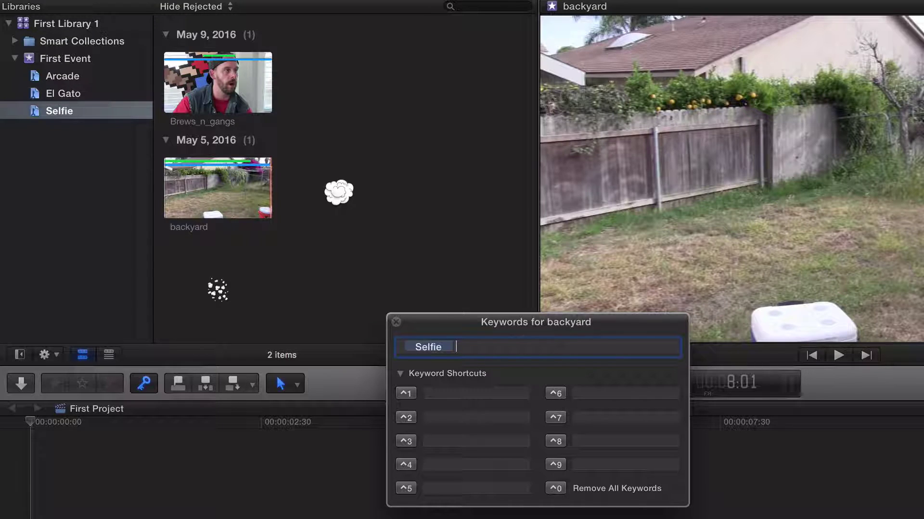
{"action": "key", "text": "BackSpace"}
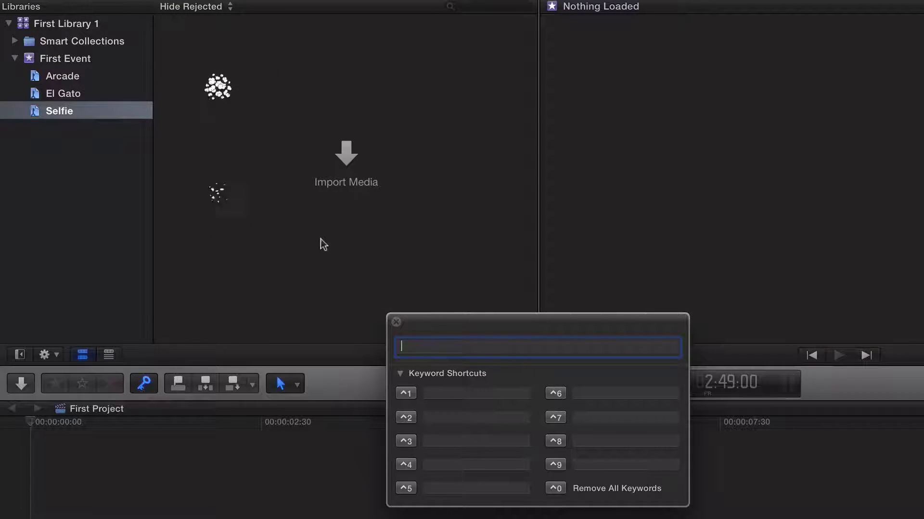
Browse the Arcade collection, then scroll through all First Event clips
{"action": "left_click", "coordinate": [65, 79]}
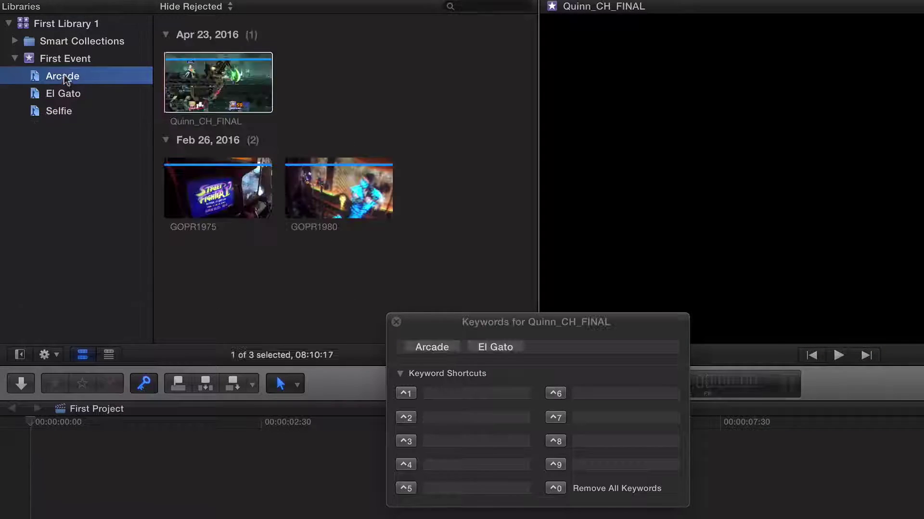
{"action": "left_click", "coordinate": [64, 60]}
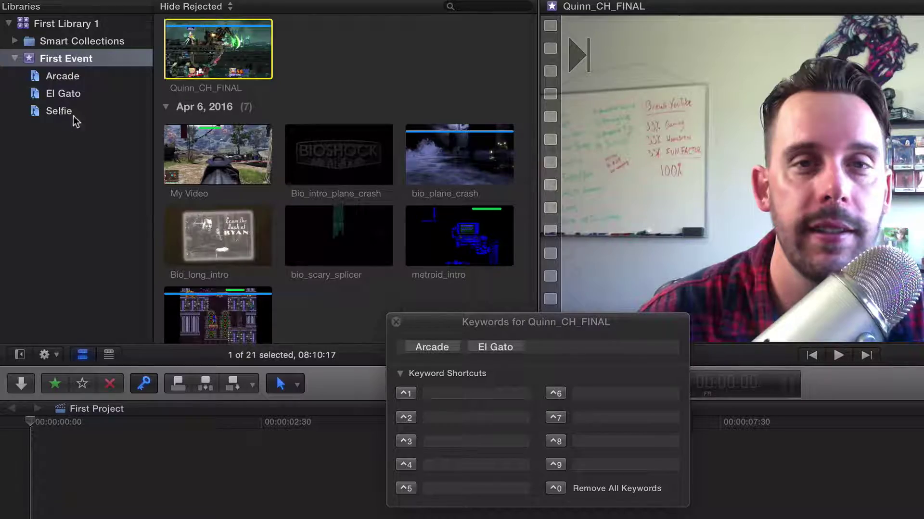
{"action": "scroll", "coordinate": [191, 189], "scroll_direction": "down", "scroll_amount": 10}
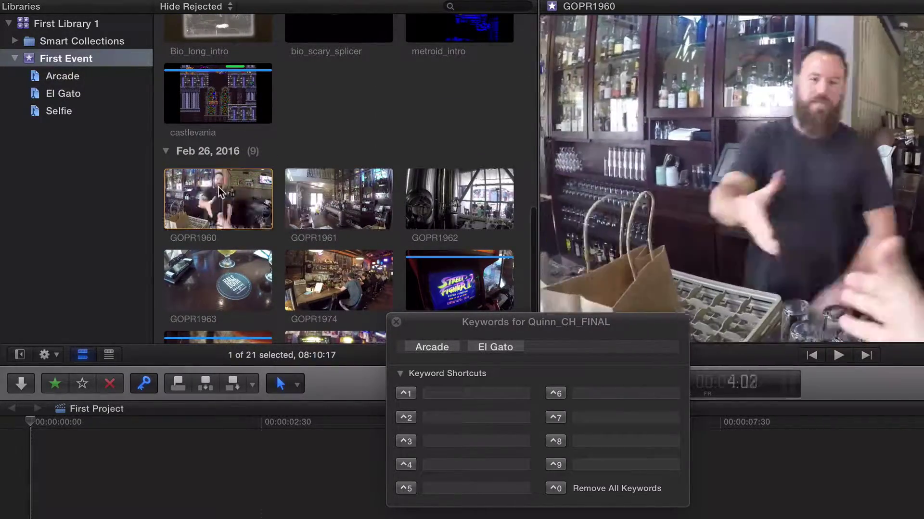
Create a keyword collection named Brewery in First Event and go back to all event clips
{"action": "left_click", "coordinate": [69, 148]}
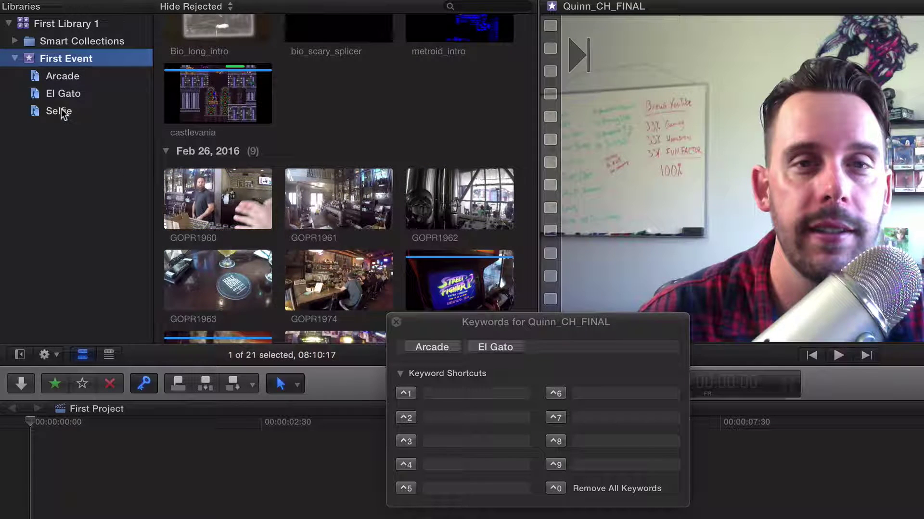
{"action": "left_click", "coordinate": [62, 111]}
{"action": "right_click", "coordinate": [54, 110]}
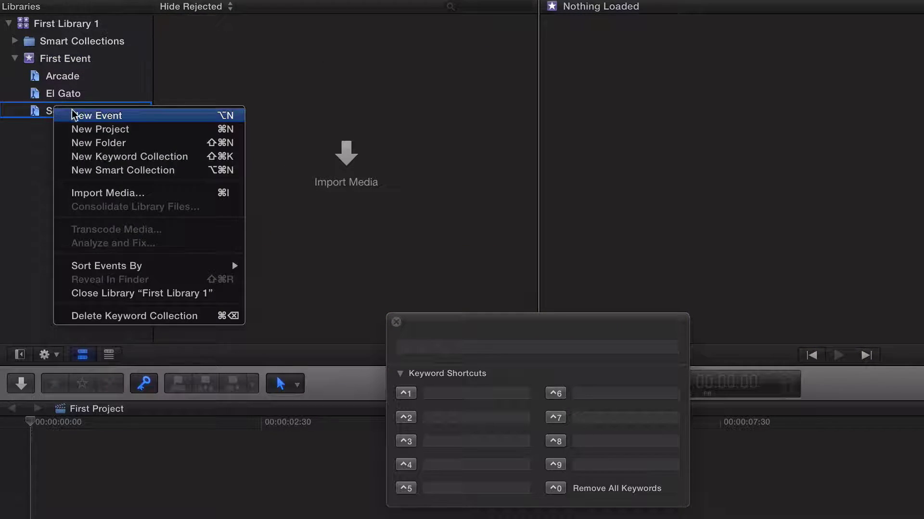
{"action": "left_click", "coordinate": [84, 156]}
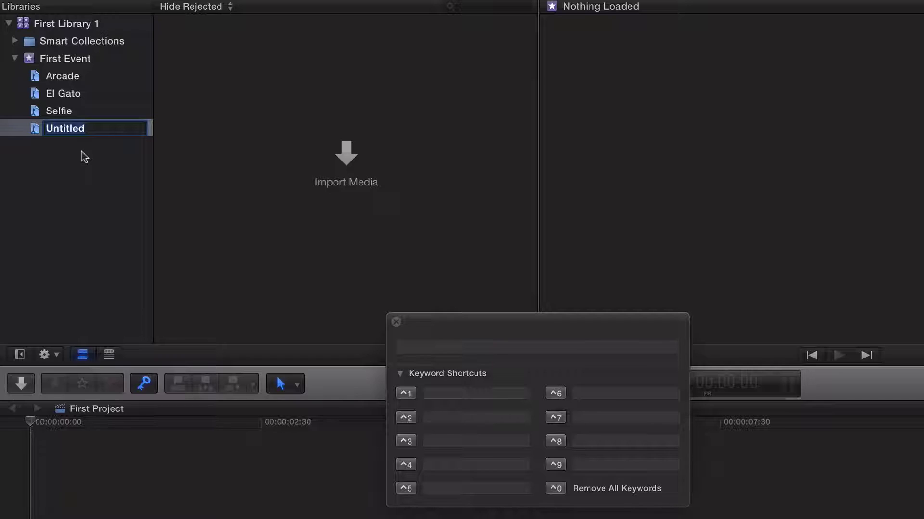
{"action": "type", "text": "Brewery"}
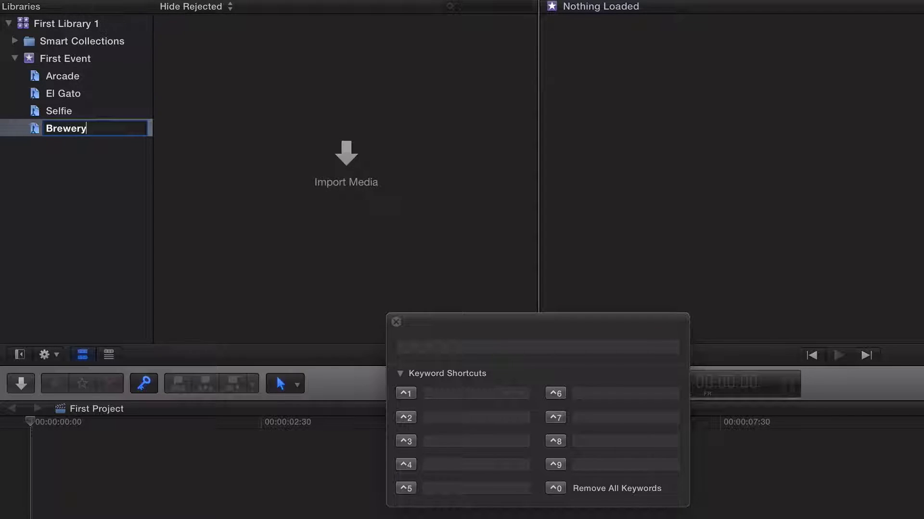
{"action": "key", "text": "Return"}
{"action": "left_click_drag", "start_coordinate": [480, 321], "coordinate": [473, 320]}
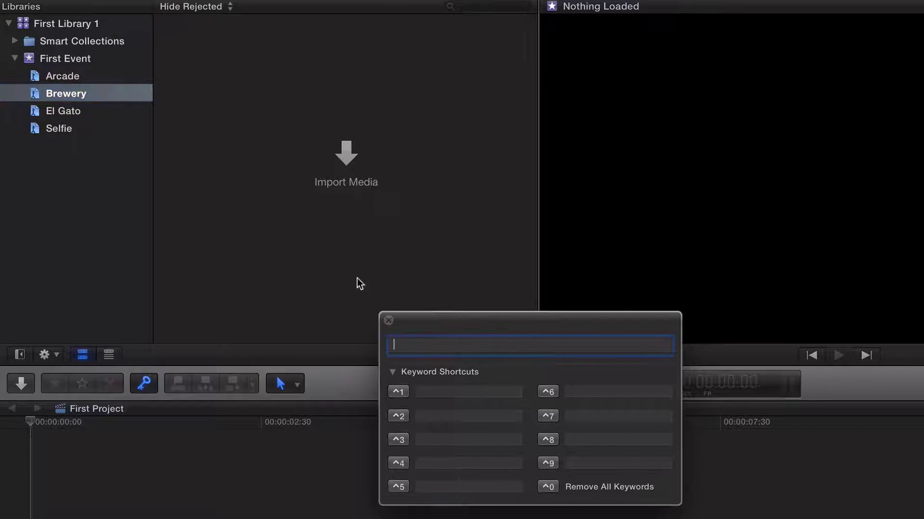
{"action": "left_click", "coordinate": [77, 59]}
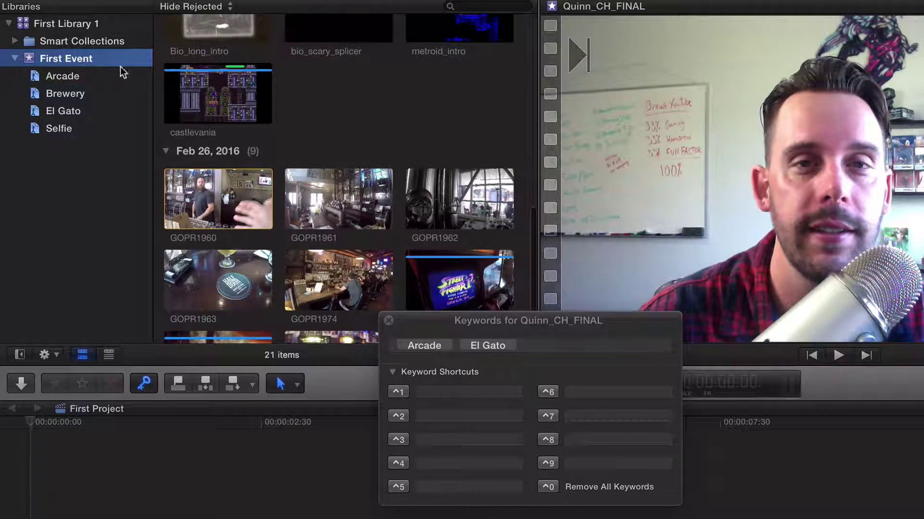
Select brewery clip GOPR1960, then GOPR1961, in the browser
{"action": "left_click", "coordinate": [234, 198]}
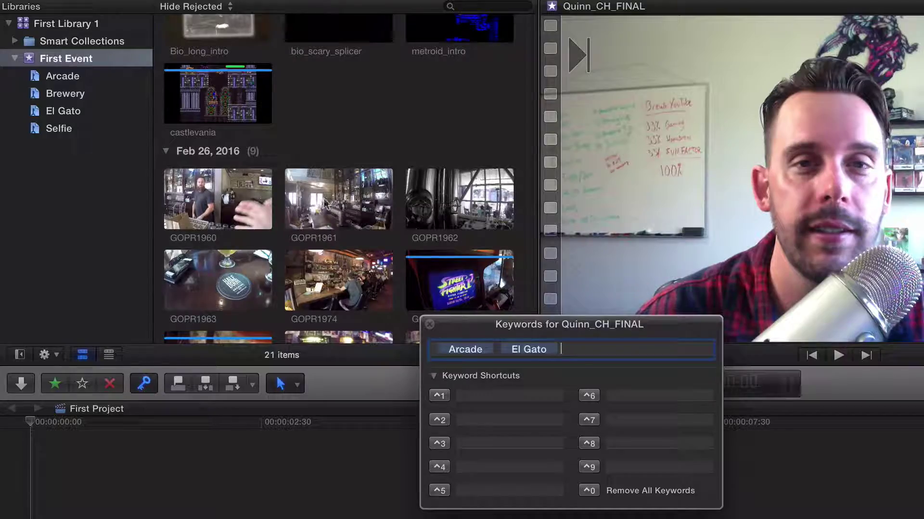
{"action": "left_click", "coordinate": [325, 204]}
{"action": "scroll", "coordinate": [340, 215], "scroll_direction": "down", "scroll_amount": 2}
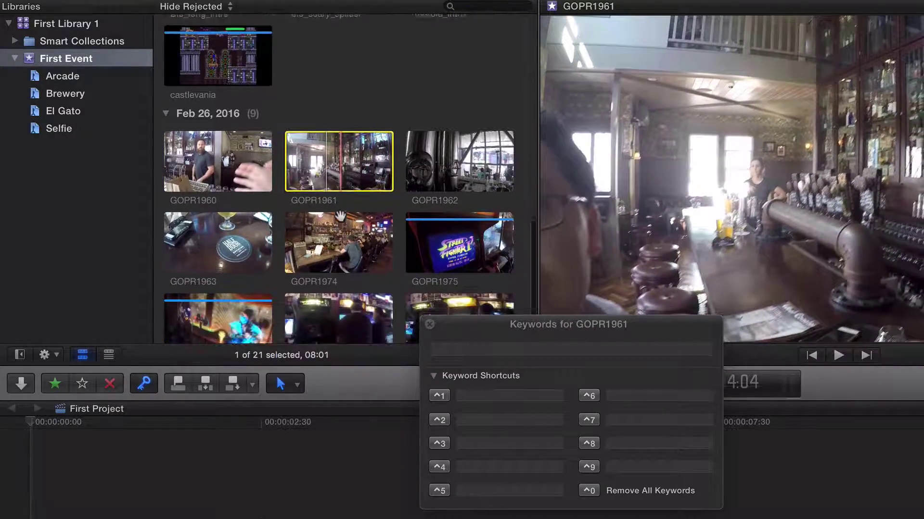
{"action": "scroll", "coordinate": [340, 215], "scroll_direction": "down", "scroll_amount": 1}
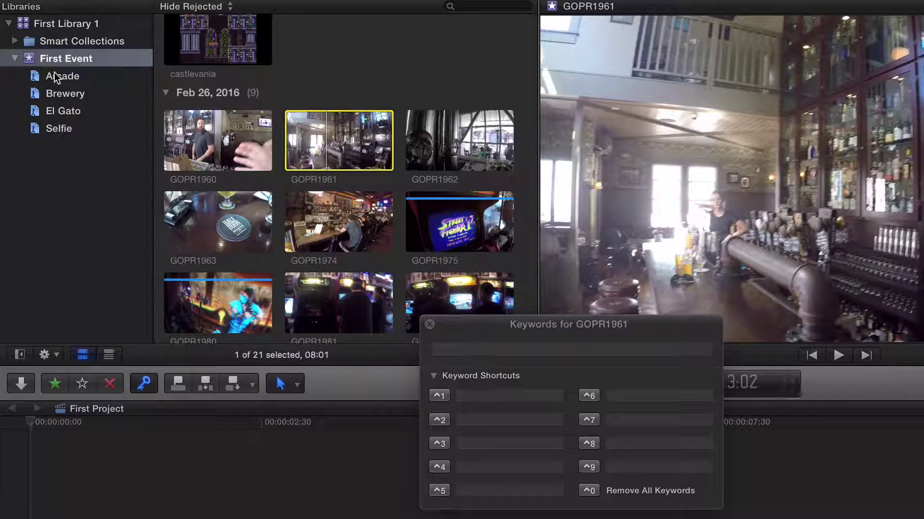
Enter Arcade and B as keywords on GOPR1961
{"action": "left_click", "coordinate": [476, 348]}
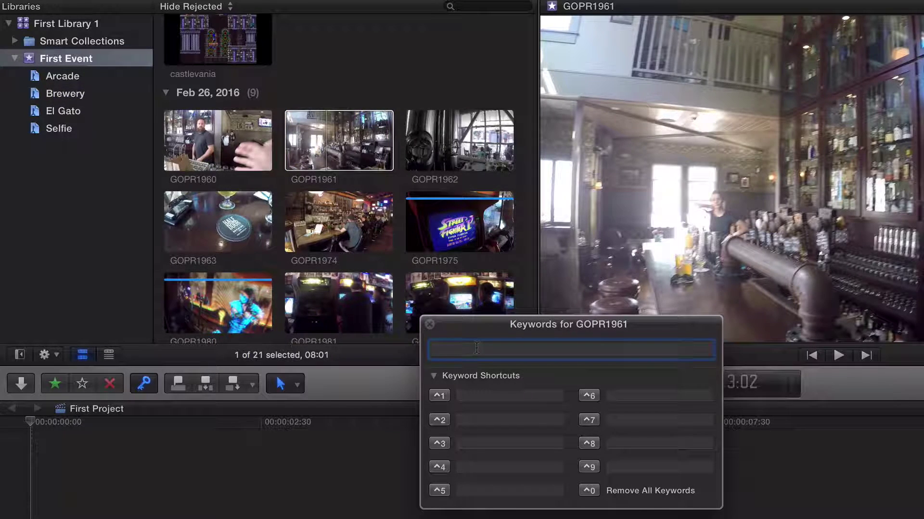
{"action": "type", "text": "Arcade"}
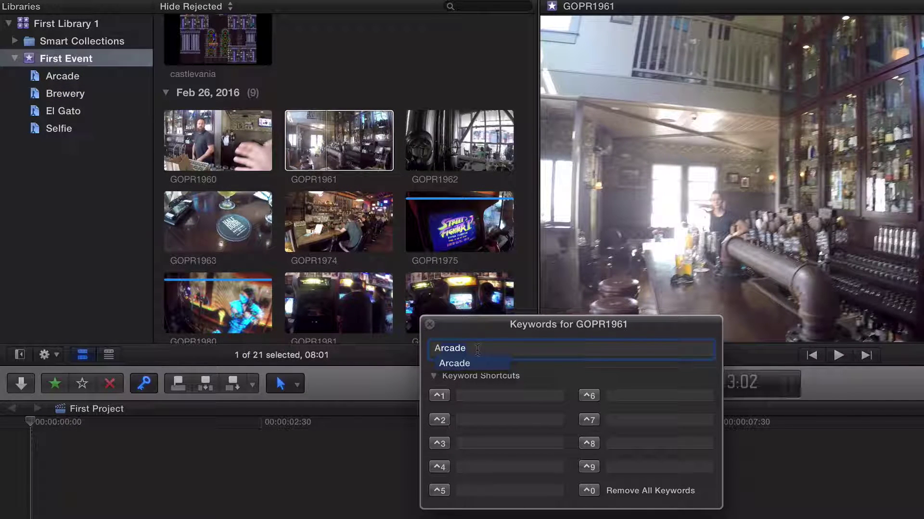
{"action": "key", "text": "Return"}
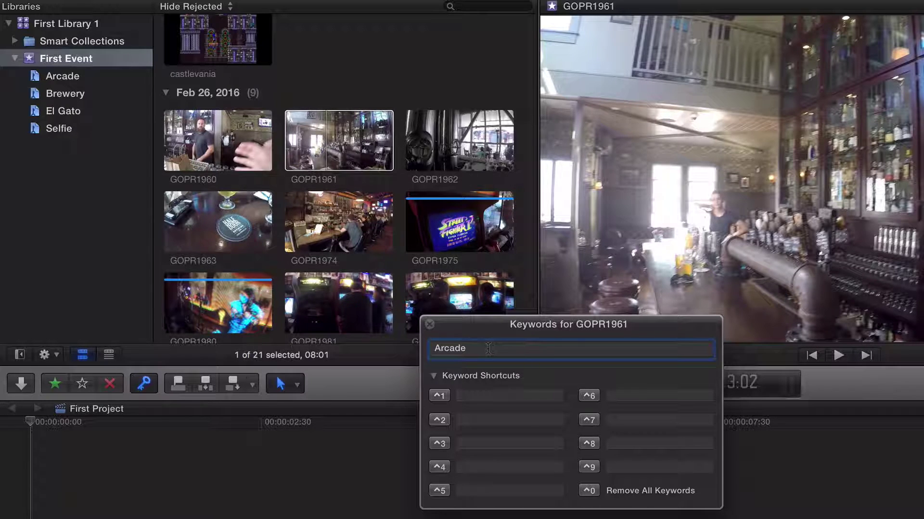
{"action": "key", "text": "Return"}
{"action": "type", "text": "B"}
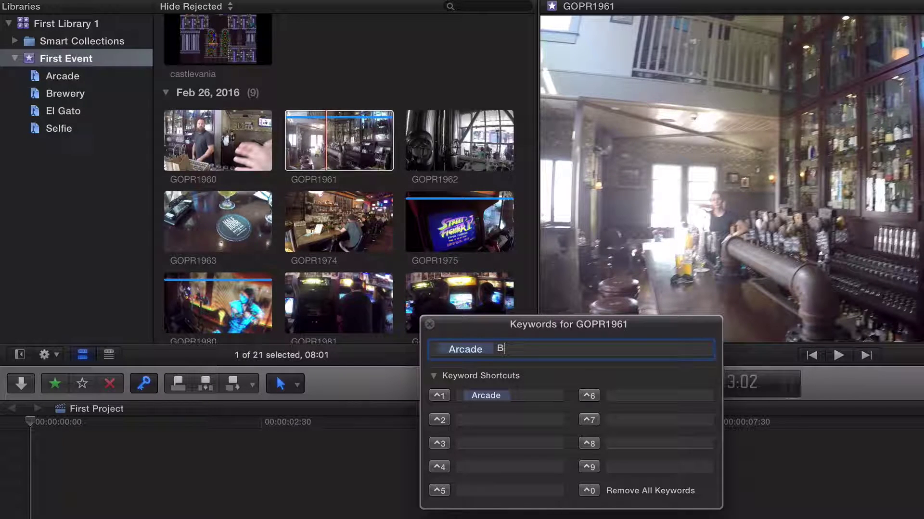
{"action": "key", "text": "Return"}
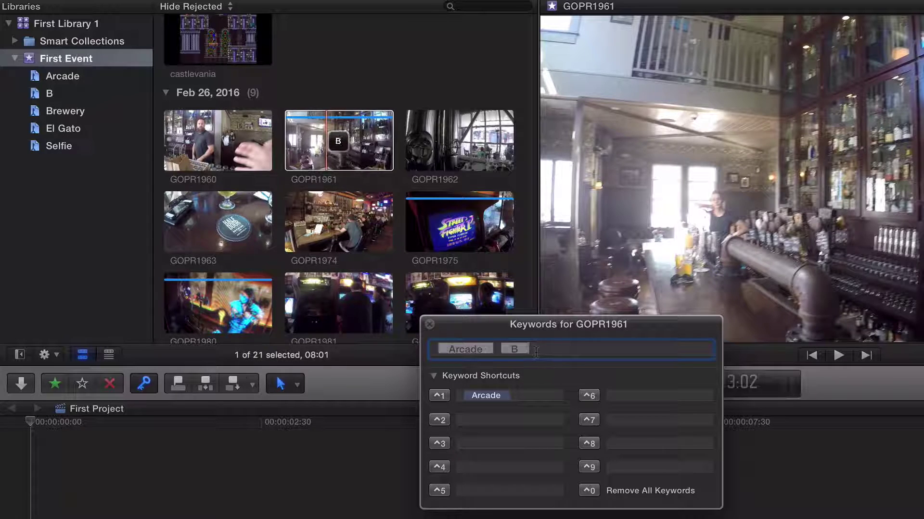
Delete the B and Arcade keywords from GOPR1961 and close the keywords window
{"action": "left_click", "coordinate": [523, 350]}
{"action": "key", "text": "BackSpace"}
{"action": "key", "text": "BackSpace"}
{"action": "key", "text": "BackSpace"}
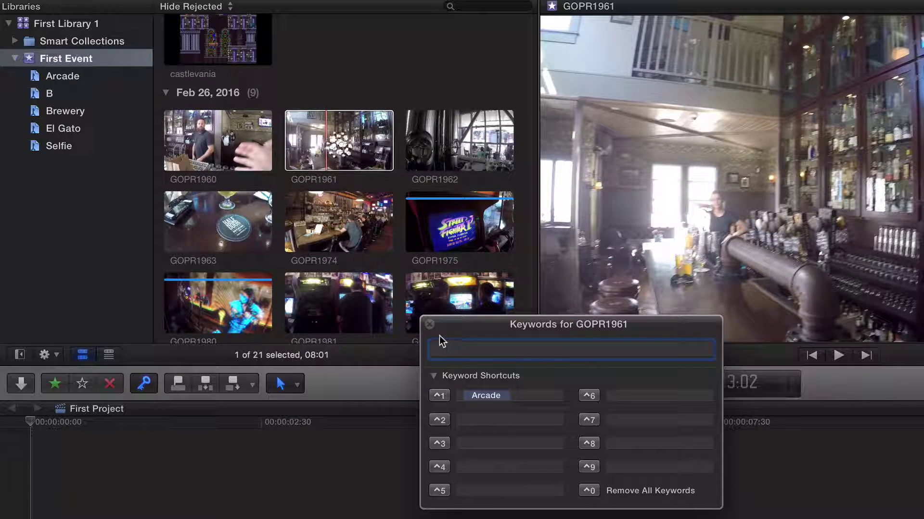
{"action": "left_click", "coordinate": [430, 326]}
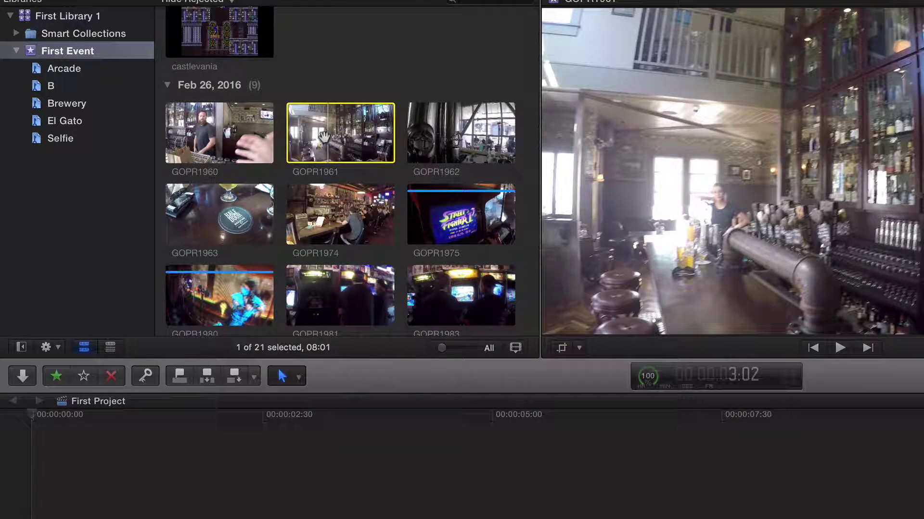
Reopen the Keywords window for GOPR1961 with all 21 First Event clips showing
{"action": "left_click", "coordinate": [306, 140]}
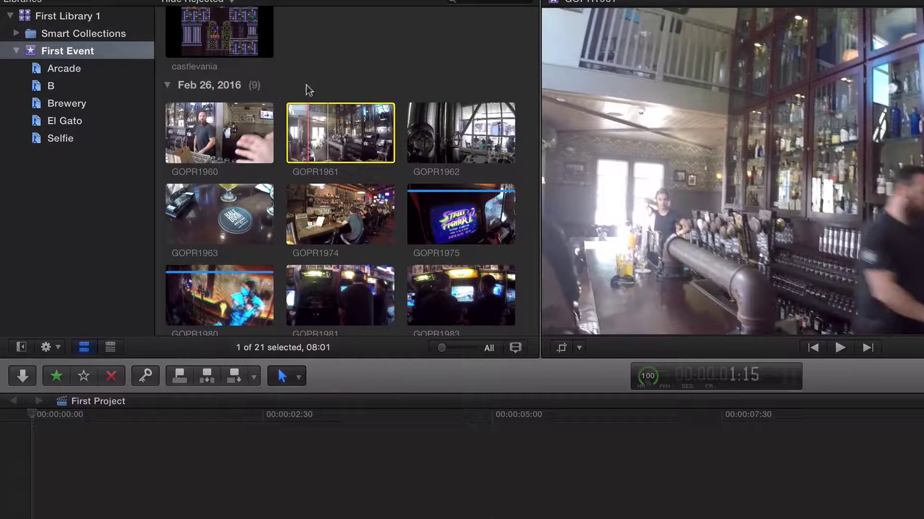
{"action": "left_click", "coordinate": [313, 71]}
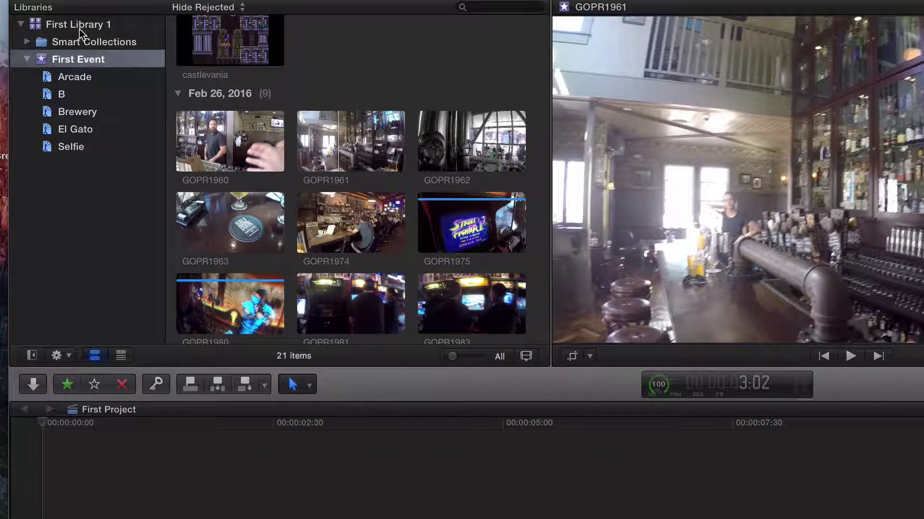
{"action": "left_click", "coordinate": [78, 27]}
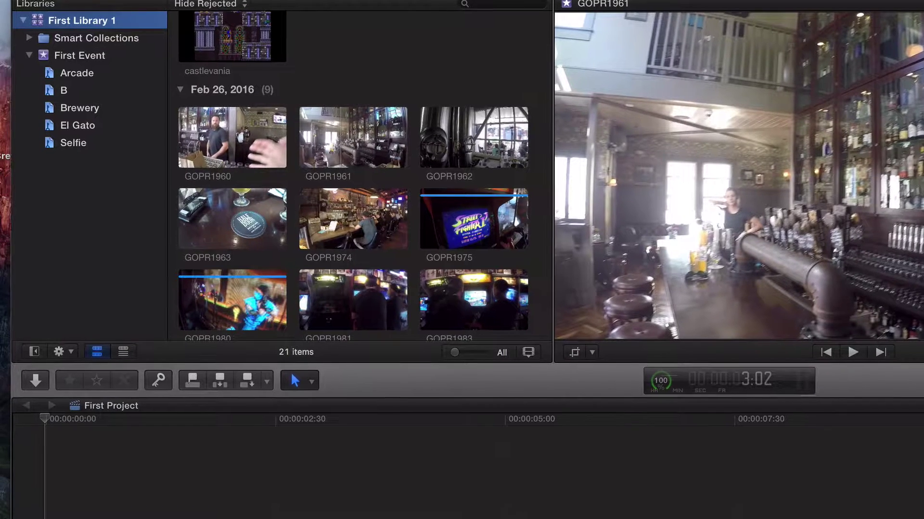
{"action": "left_click", "coordinate": [80, 144]}
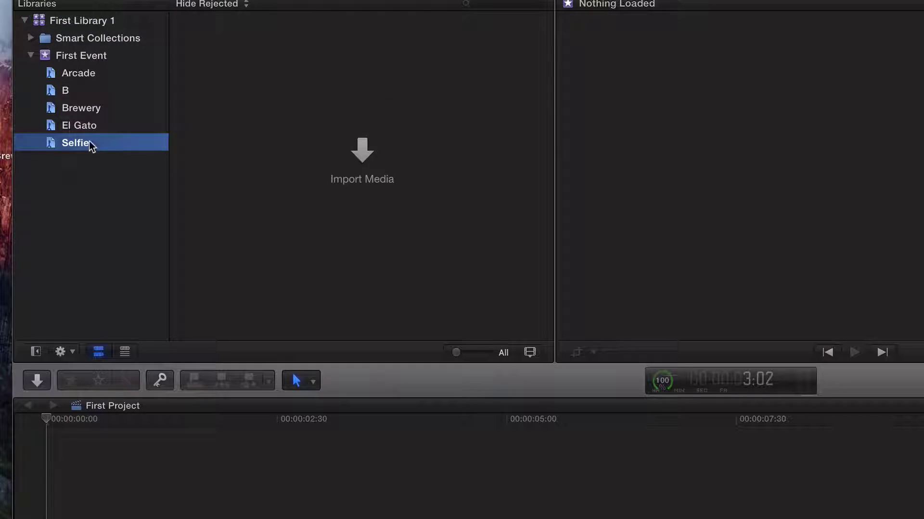
{"action": "left_click", "coordinate": [81, 55]}
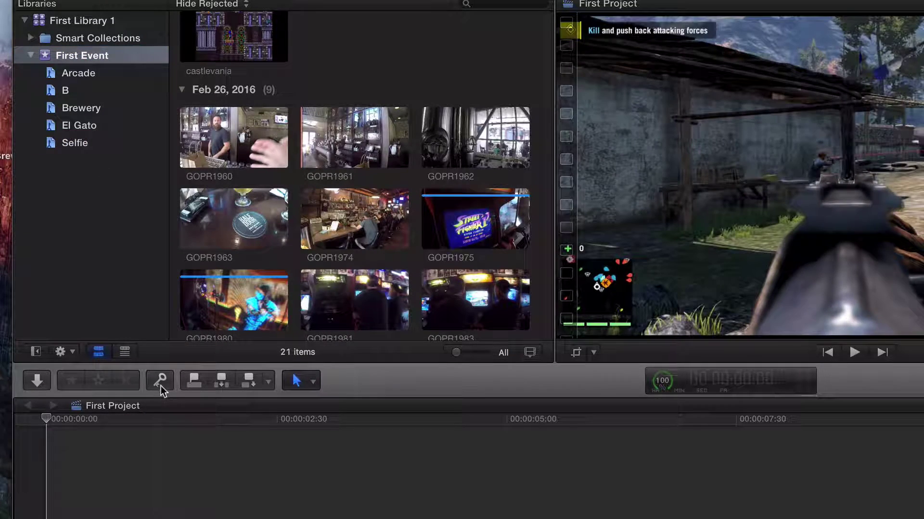
{"action": "left_click", "coordinate": [160, 382]}
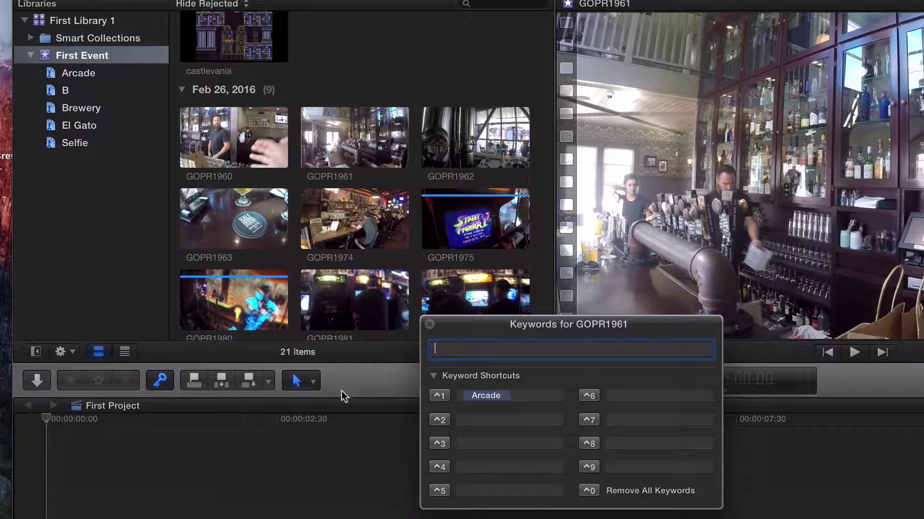
Close the keywords window and delete the stray B keyword collection
{"action": "left_click", "coordinate": [64, 96]}
{"action": "left_click", "coordinate": [429, 327]}
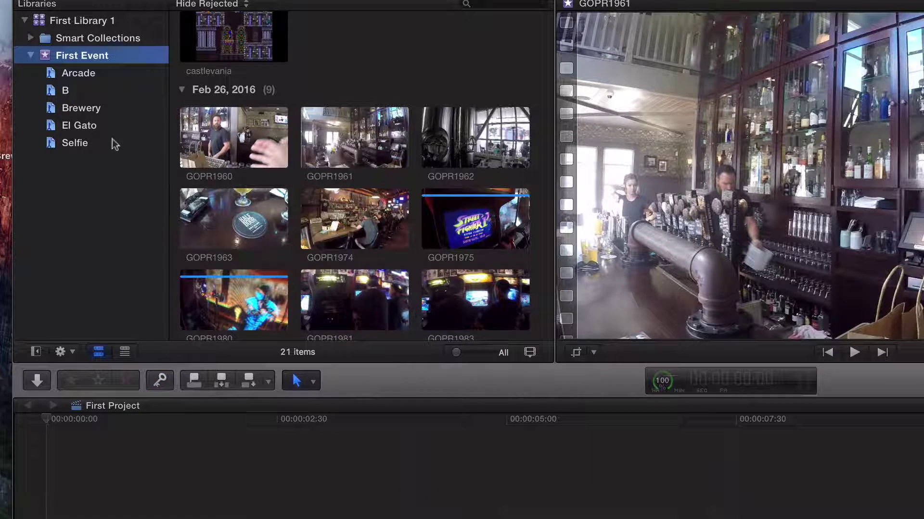
{"action": "left_click", "coordinate": [69, 91]}
{"action": "right_click", "coordinate": [72, 93]}
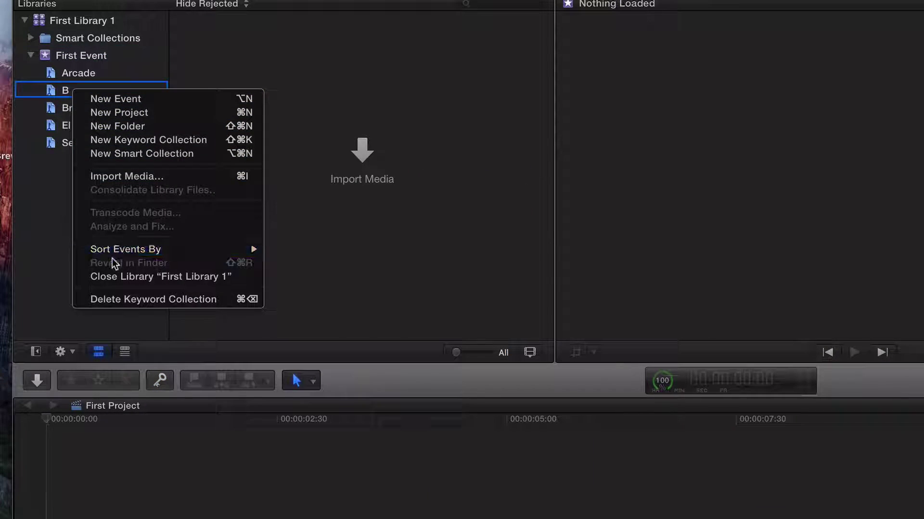
{"action": "left_click", "coordinate": [108, 300]}
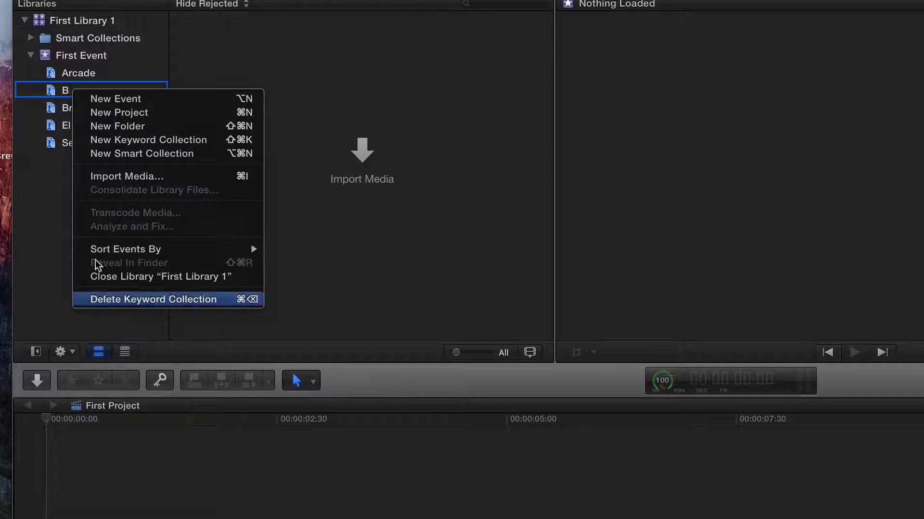
Browse the Arcade and Brewery collections, ending on El Gato's three clips
{"action": "left_click", "coordinate": [76, 73]}
{"action": "left_click", "coordinate": [78, 90]}
{"action": "left_click", "coordinate": [77, 105]}
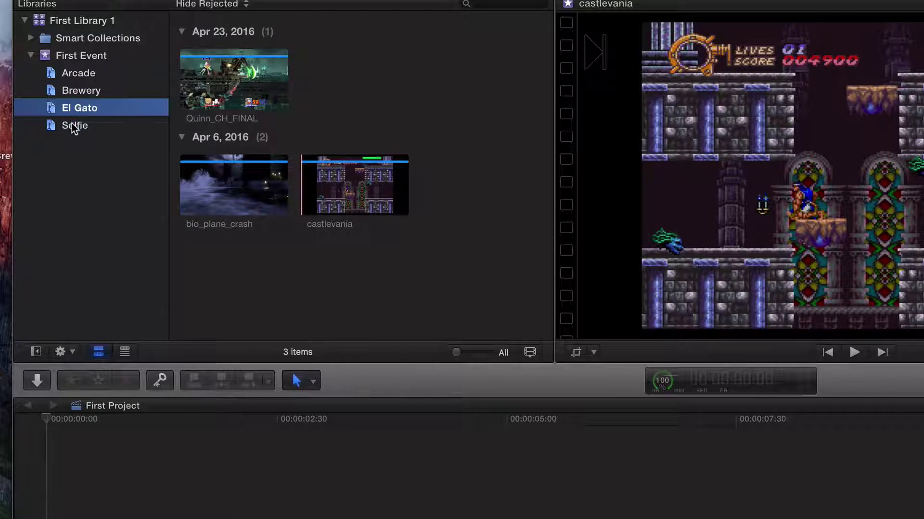
In the Keyword Editor, set keyword shortcuts 1 and 2 to Arcade and Brewery
{"action": "left_click", "coordinate": [81, 55]}
{"action": "key", "text": "super+k"}
{"action": "left_click_drag", "start_coordinate": [483, 332], "coordinate": [394, 285]}
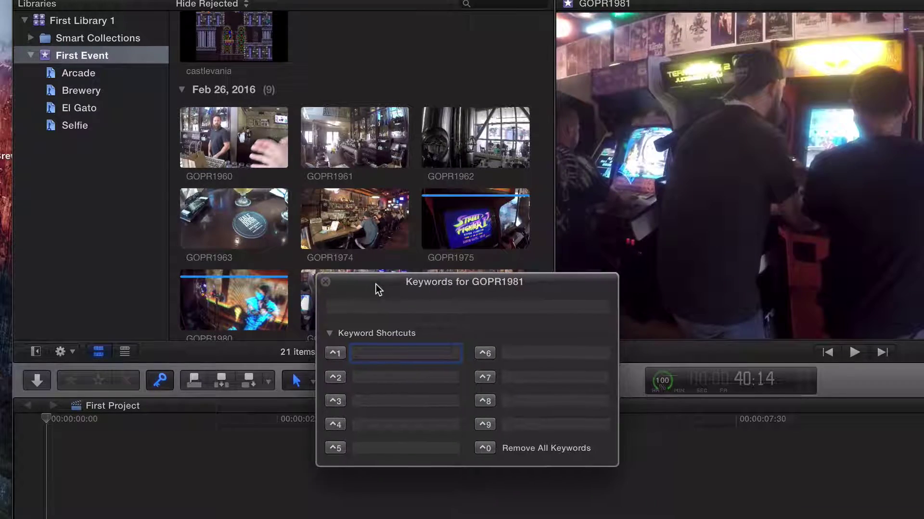
{"action": "left_click_drag", "start_coordinate": [376, 284], "coordinate": [408, 290]}
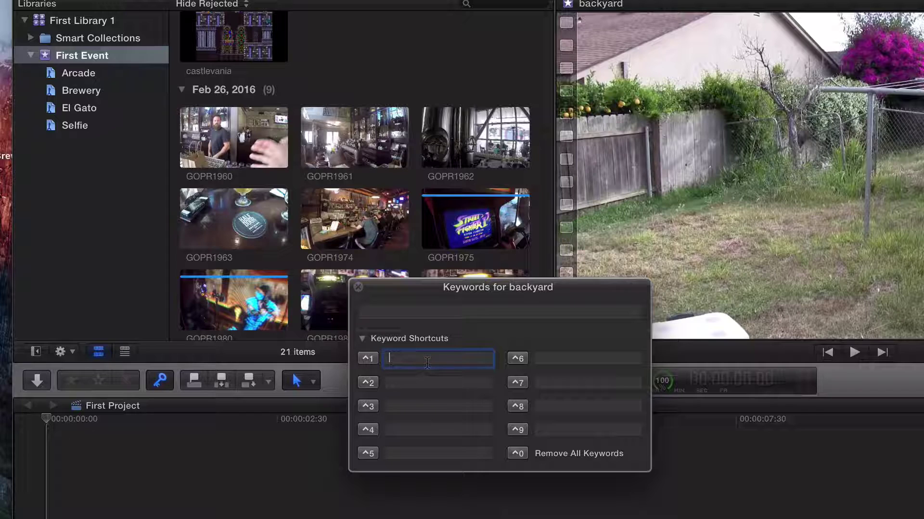
{"action": "type", "text": "Arcade"}
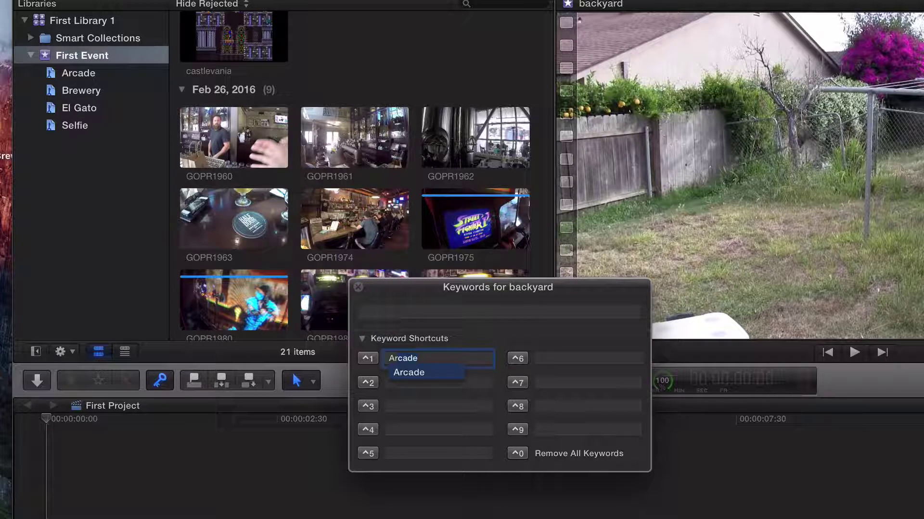
{"action": "key", "text": "BackSpace"}
{"action": "key", "text": "BackSpace"}
{"action": "type", "text": "de"}
{"action": "key", "text": "Escape"}
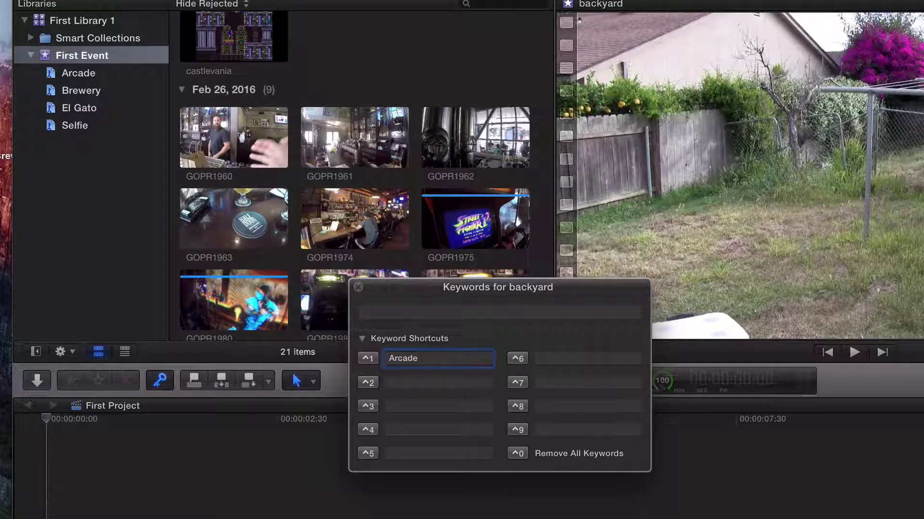
{"action": "key", "text": "Tab"}
{"action": "type", "text": "Brewery"}
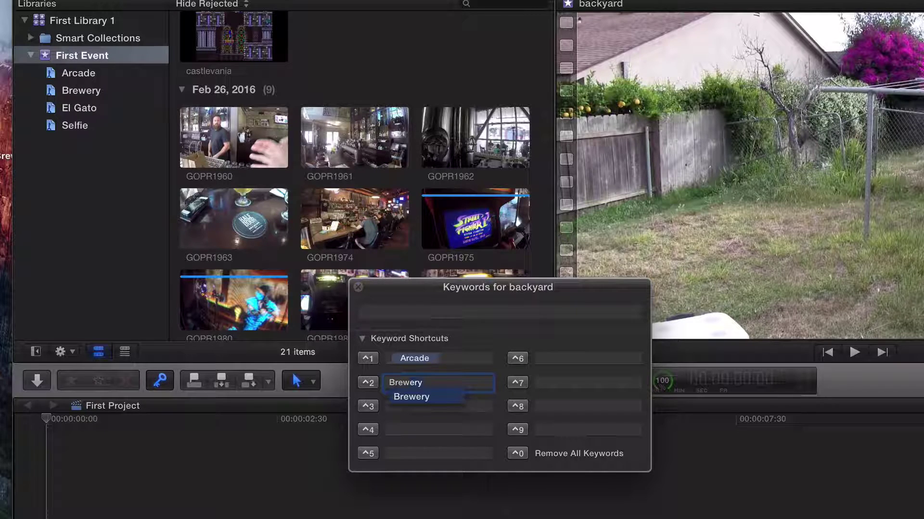
{"action": "key", "text": "Escape"}
{"action": "key", "text": "Tab"}
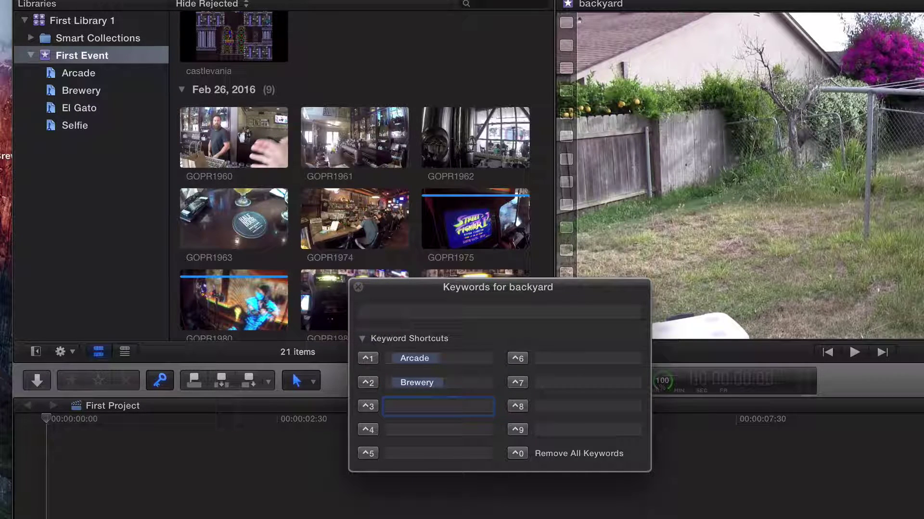
Set keyword shortcuts 3 and 4 to El Gato and Selfie
{"action": "type", "text": "El Gato"}
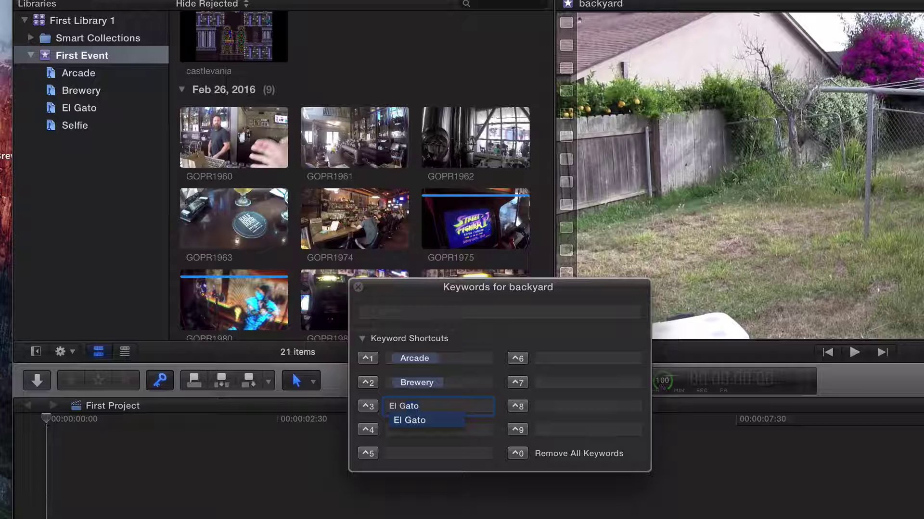
{"action": "key", "text": "Escape"}
{"action": "key", "text": "Tab"}
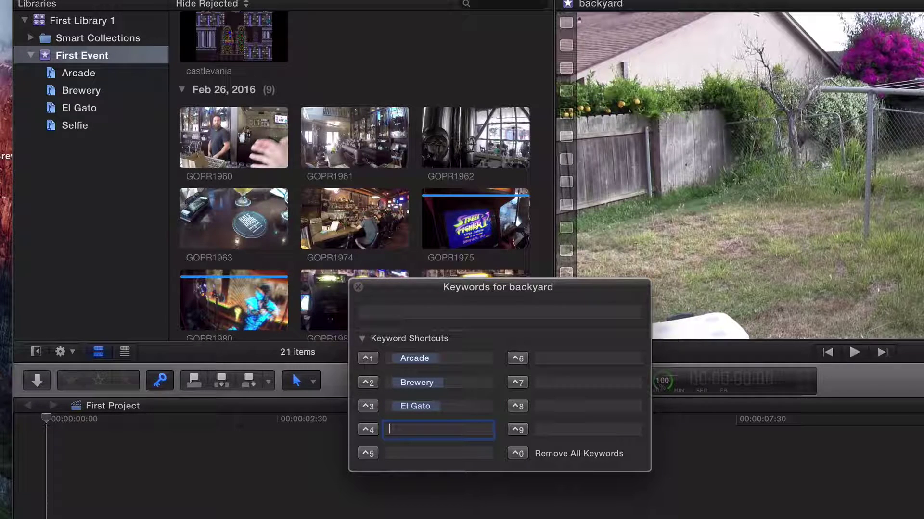
{"action": "type", "text": "Sel"}
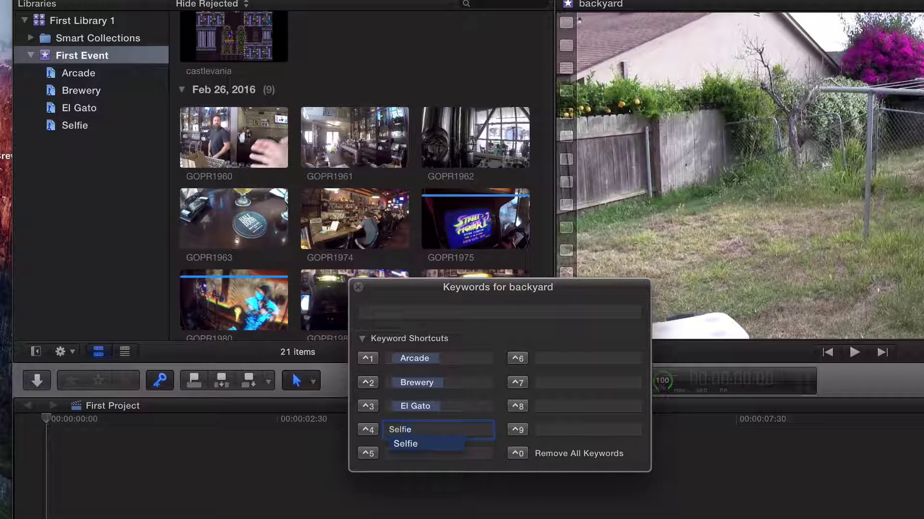
{"action": "type", "text": "fie"}
{"action": "key", "text": "Escape"}
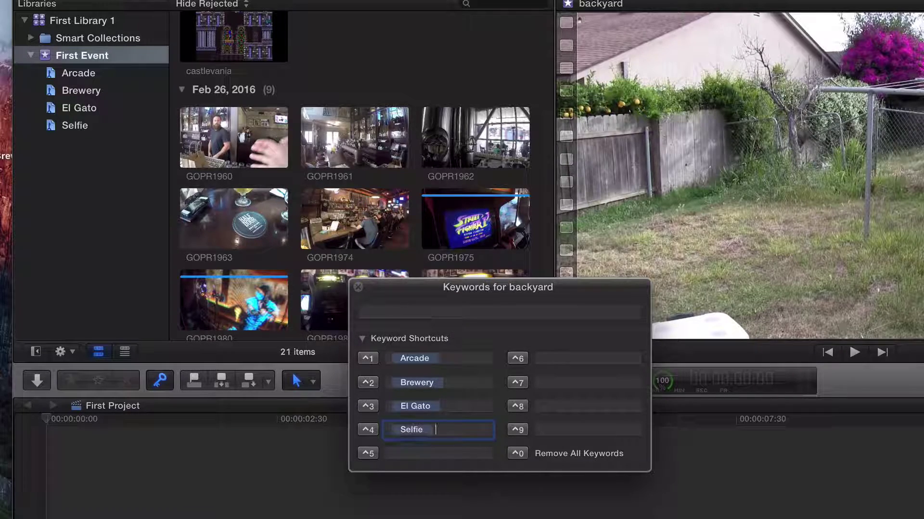
Close the keyword window and select clip GOPR1960
{"action": "left_click", "coordinate": [358, 288]}
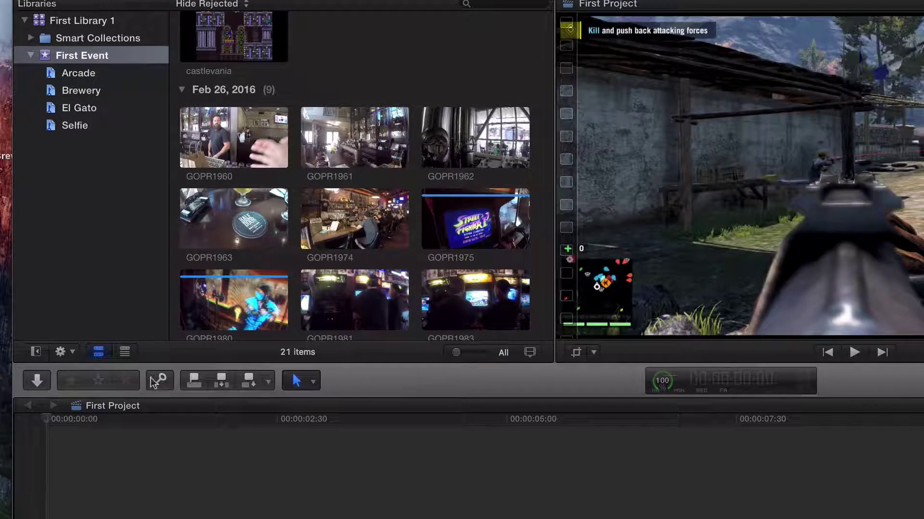
{"action": "key", "text": "super+k"}
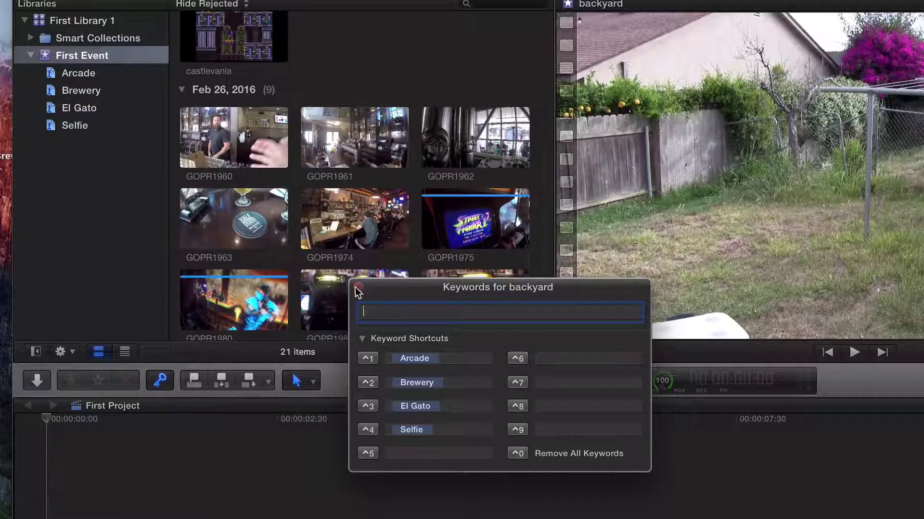
{"action": "left_click", "coordinate": [358, 287]}
{"action": "left_click", "coordinate": [230, 144]}
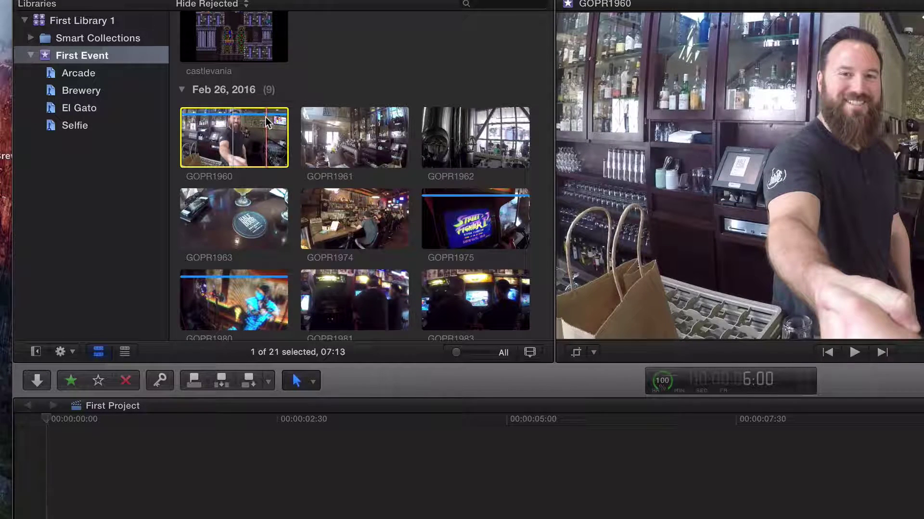
Tag GOPR1961 and GOPR1962 with the Brewery keyword, then select GOPR1963
{"action": "left_click", "coordinate": [337, 136]}
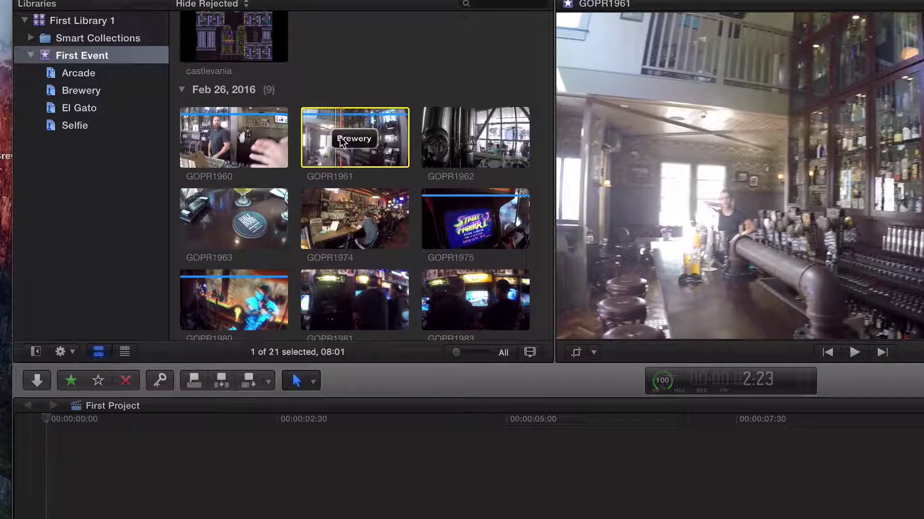
{"action": "left_click", "coordinate": [449, 136]}
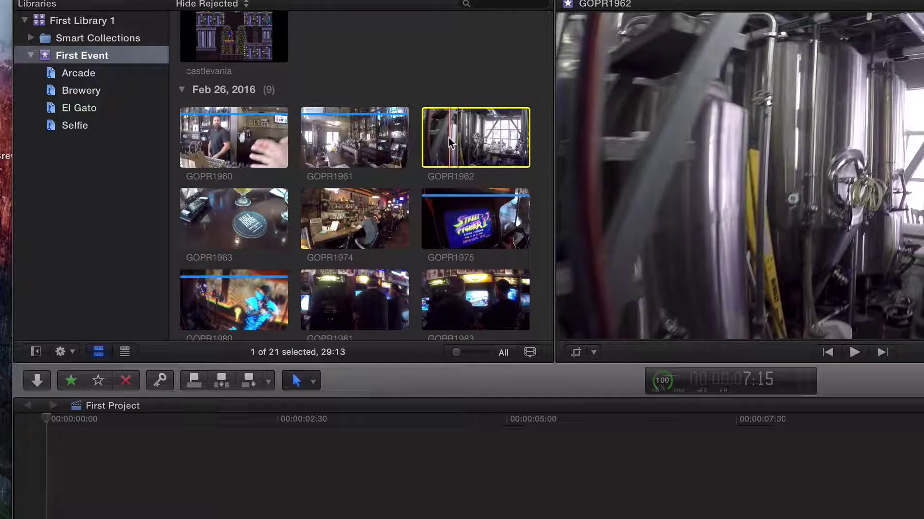
{"action": "left_click", "coordinate": [202, 216]}
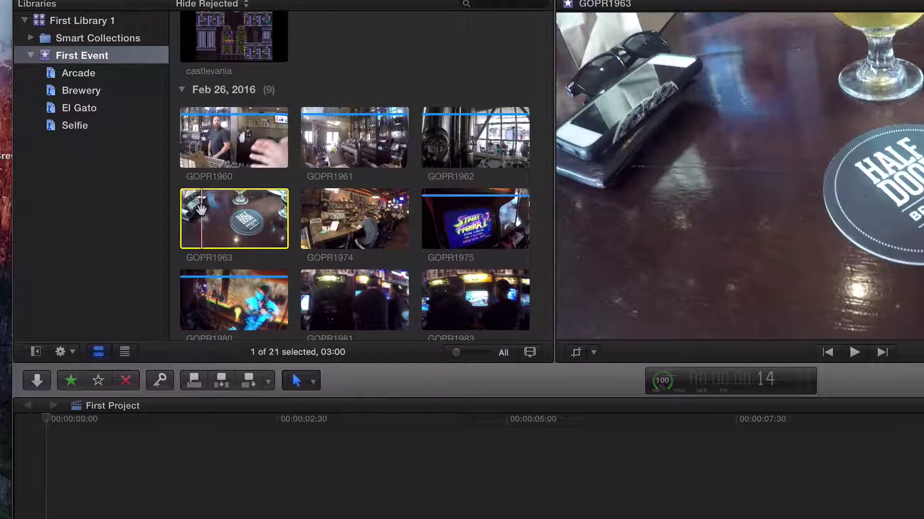
Preview GOPR1963, then clear the keywords from GOPR1960 and GOPR1961
{"action": "key", "text": "space"}
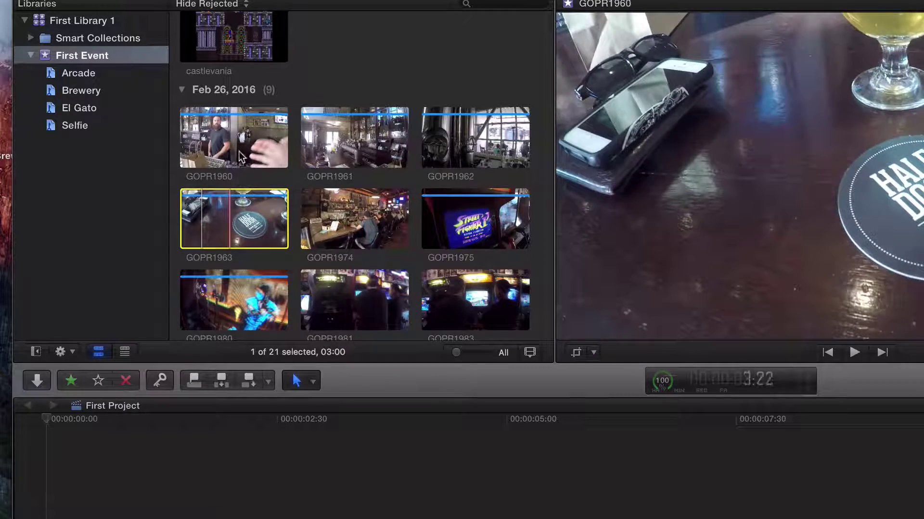
{"action": "left_click", "coordinate": [235, 142]}
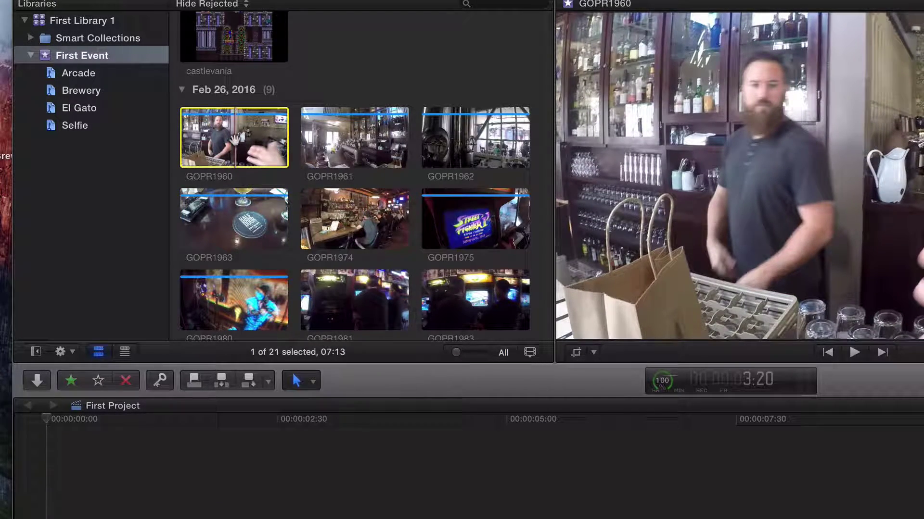
{"action": "left_click", "coordinate": [369, 150]}
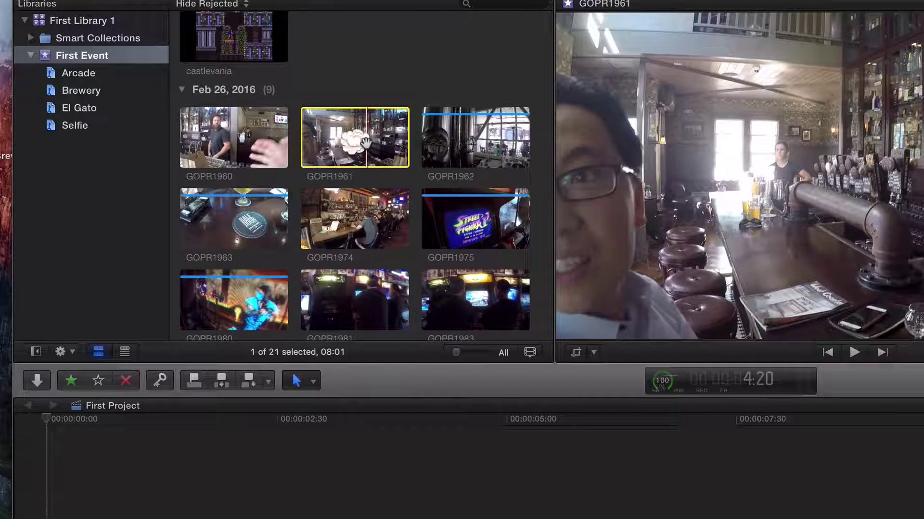
{"action": "left_click", "coordinate": [318, 77]}
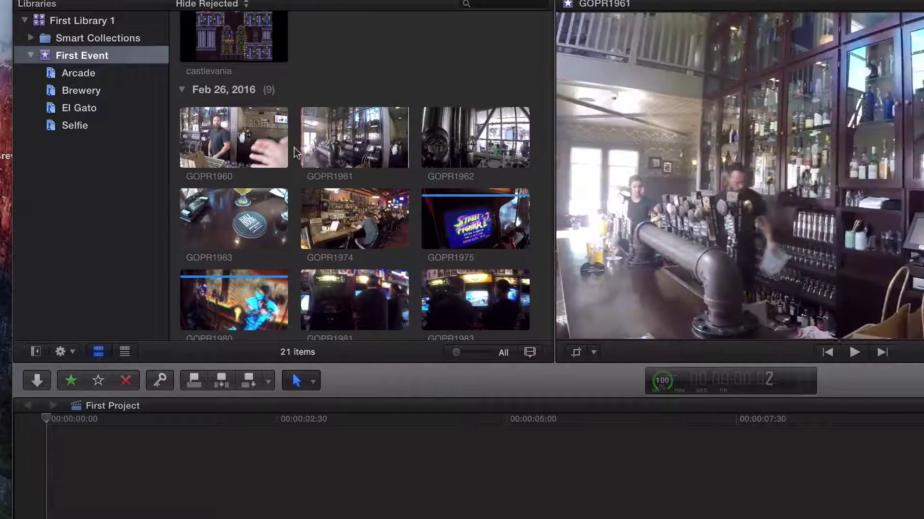
Mark a 3:02 range inside GOPR1961 and tag only that range with Brewery
{"action": "left_click", "coordinate": [310, 137]}
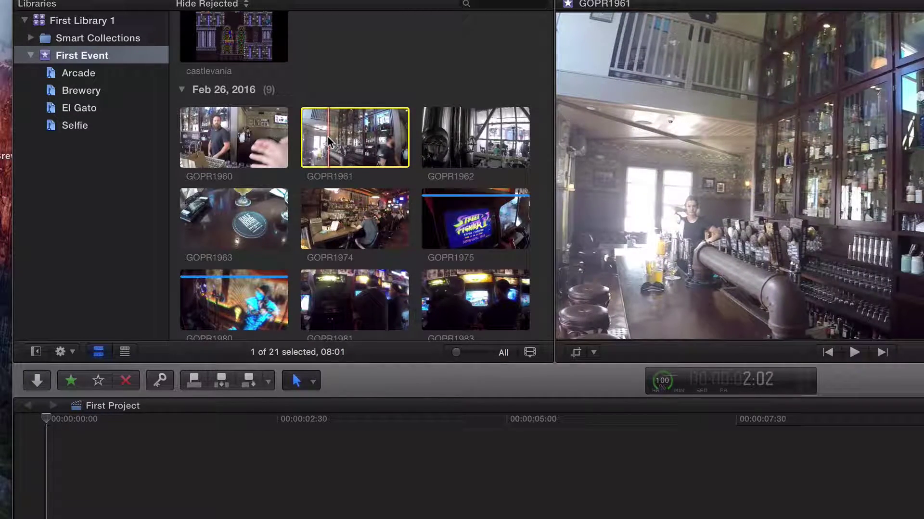
{"action": "key", "text": "i"}
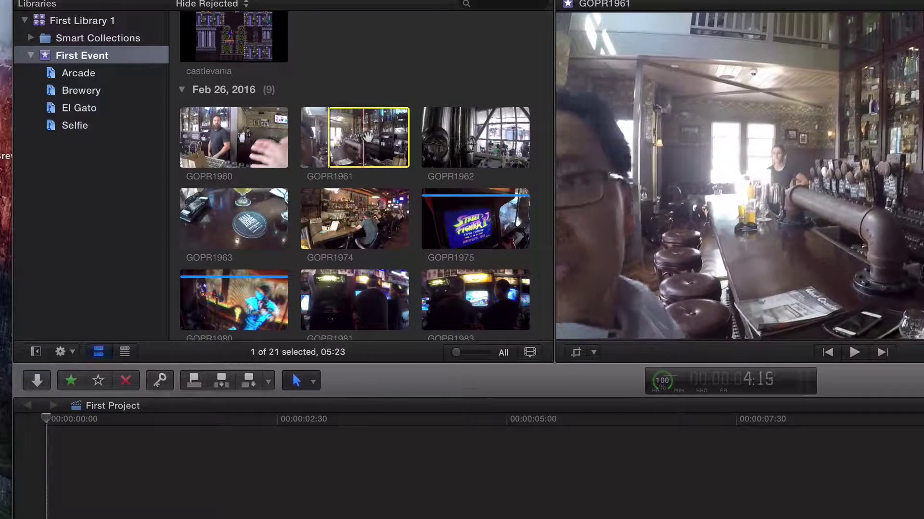
{"action": "key", "text": "o"}
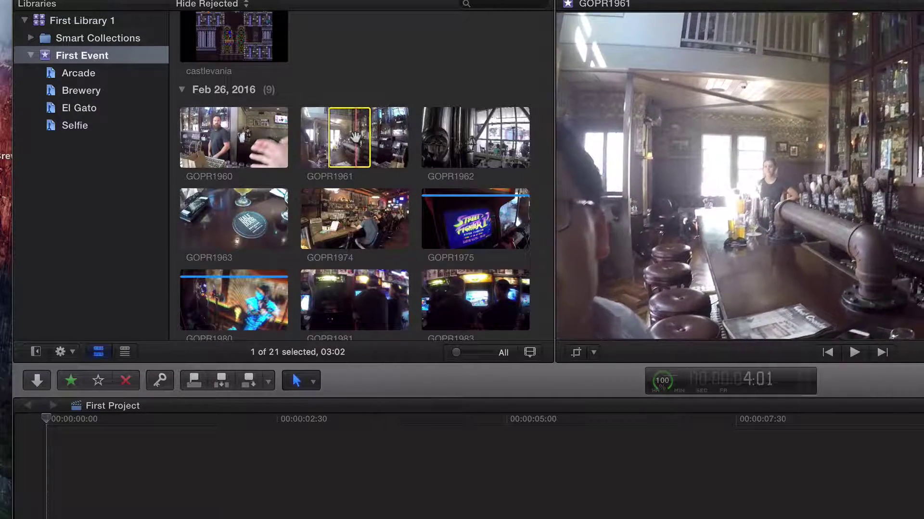
{"action": "key", "text": "ctrl+2"}
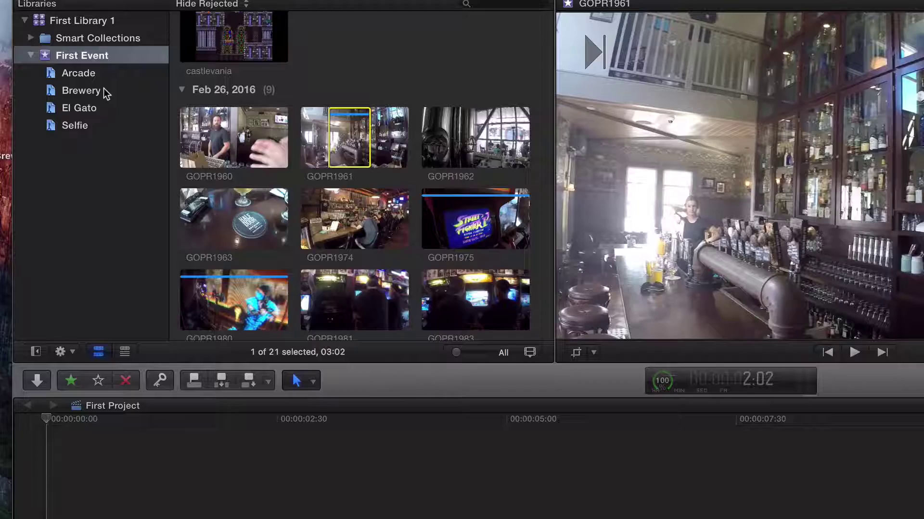
Check GOPR1961 in the Brewery collection, then open Quinn_CH_FINAL's keywords from the Arcade collection
{"action": "left_click", "coordinate": [123, 91]}
{"action": "left_click", "coordinate": [194, 86]}
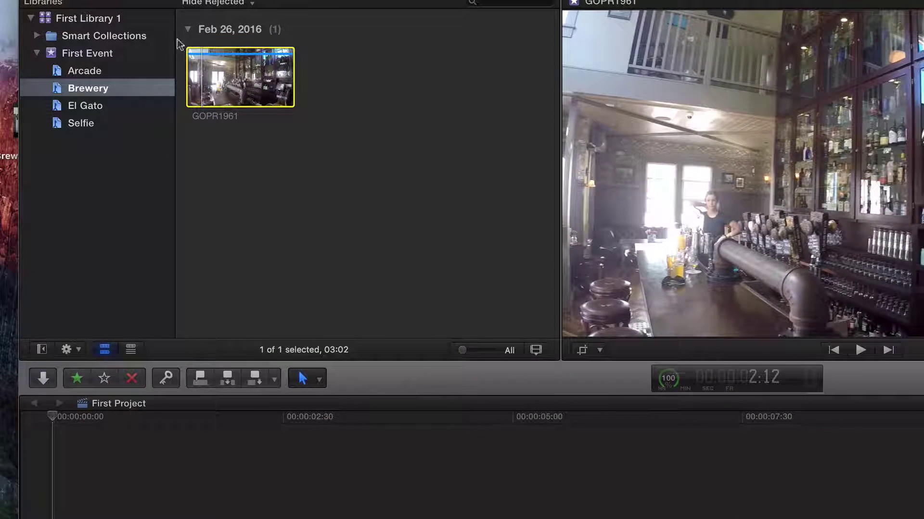
{"action": "left_click", "coordinate": [86, 71]}
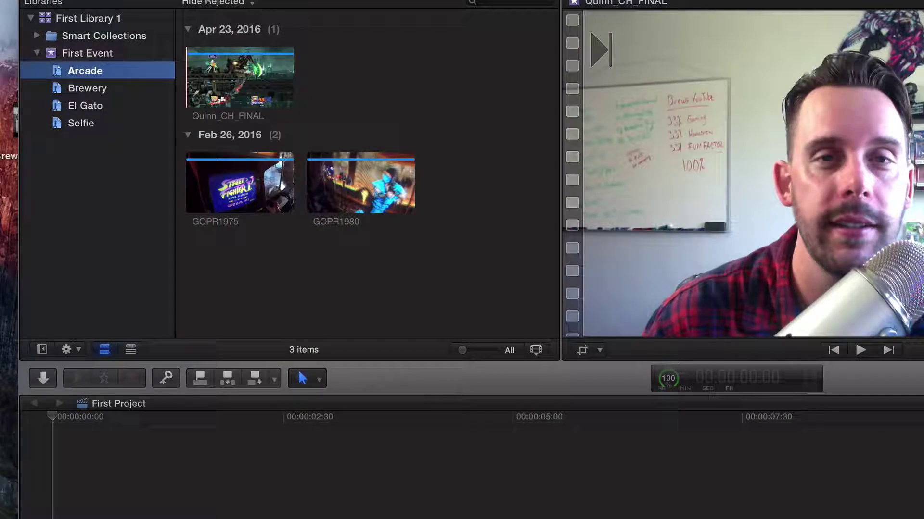
{"action": "left_click", "coordinate": [247, 441]}
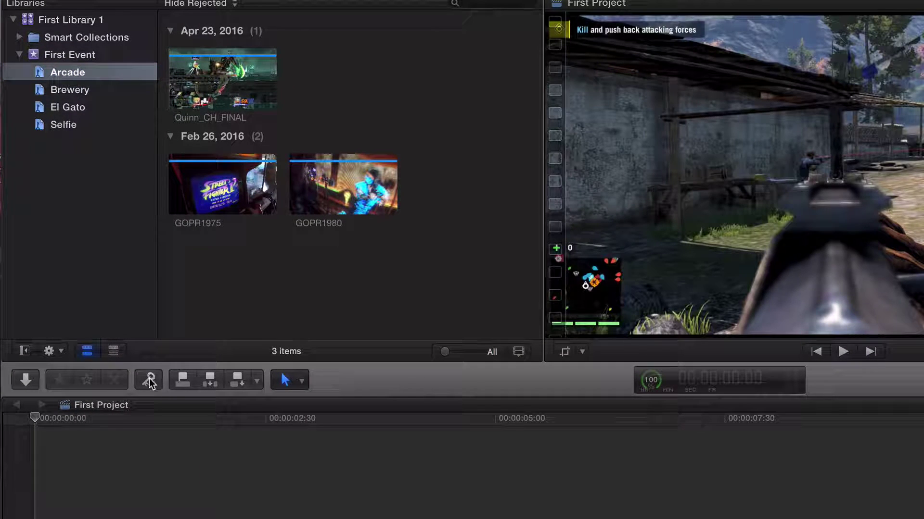
{"action": "left_click", "coordinate": [149, 380]}
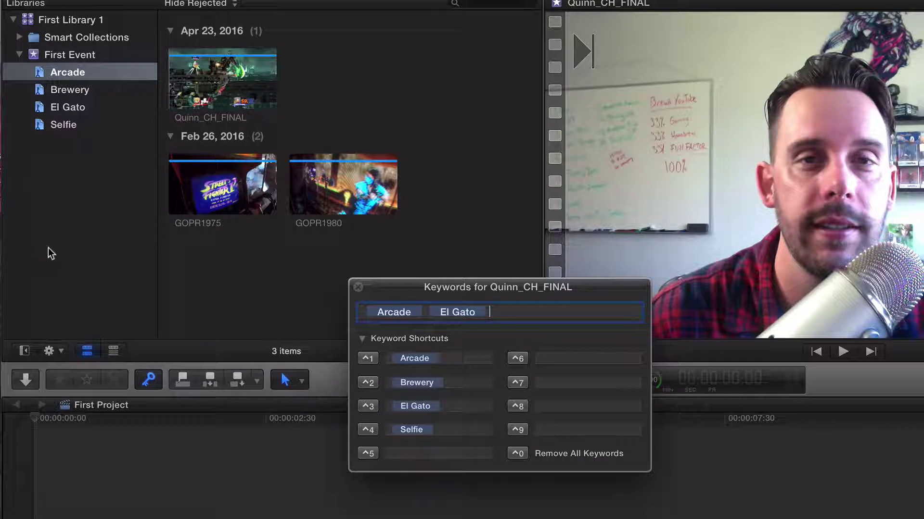
{"action": "left_click_drag", "start_coordinate": [502, 288], "coordinate": [501, 272]}
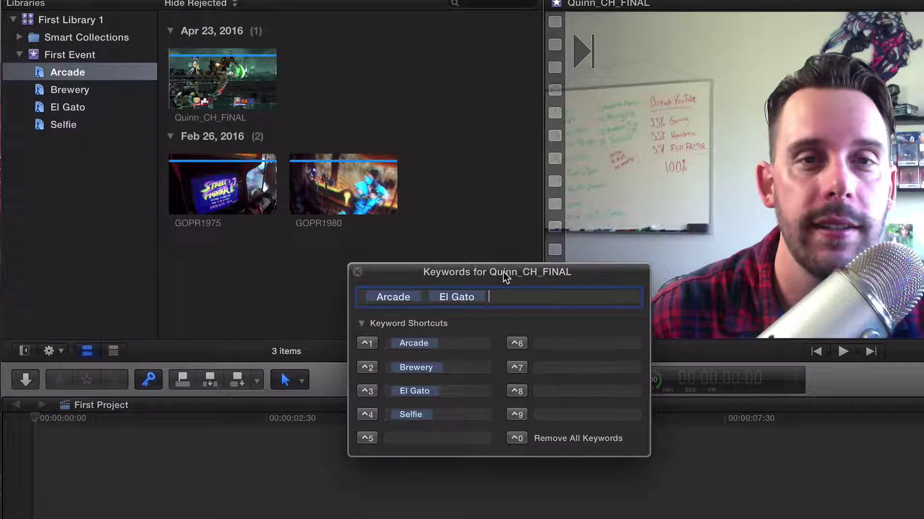